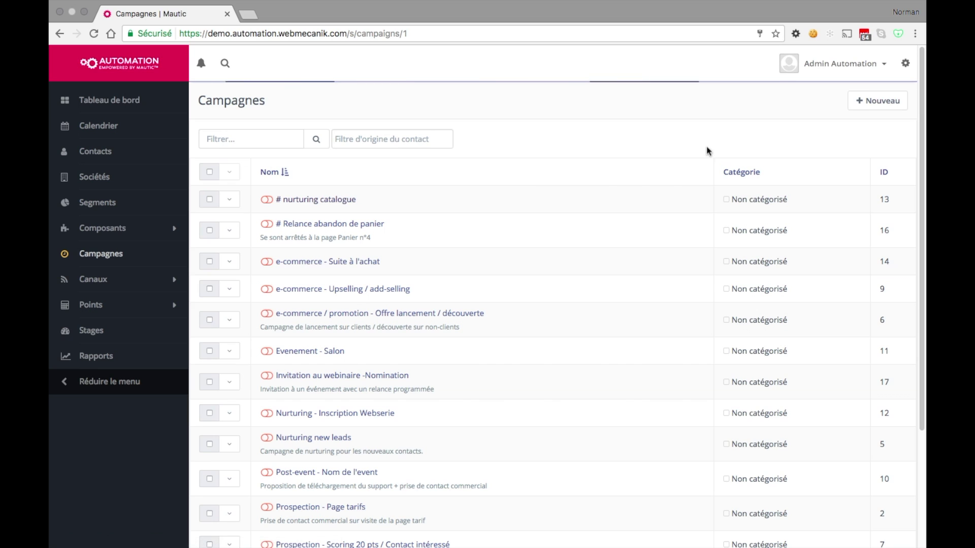
# In the # nurturing catalogue campaign, start a "Modifier les segments des contacts" action after "A téléchargé Catalogue" that adds contacts to # Bounces
pyautogui.click(807, 100)
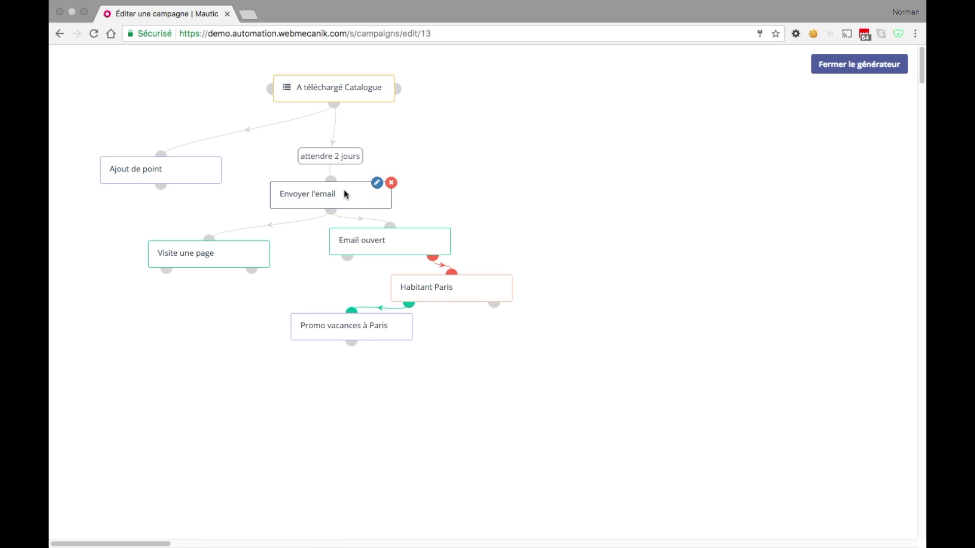
pyautogui.click(333, 104)
pyautogui.click(350, 249)
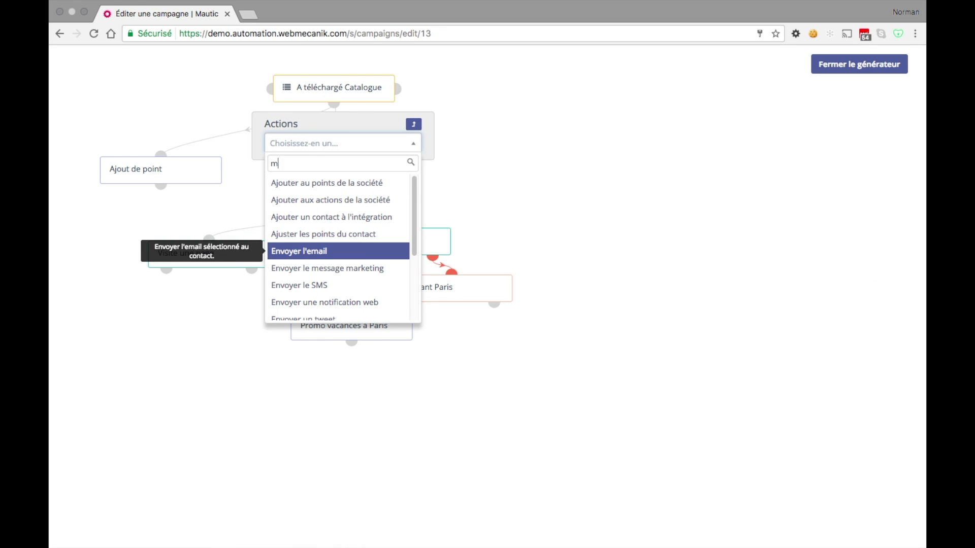
pyautogui.write('modifie')
pyautogui.press('Return')
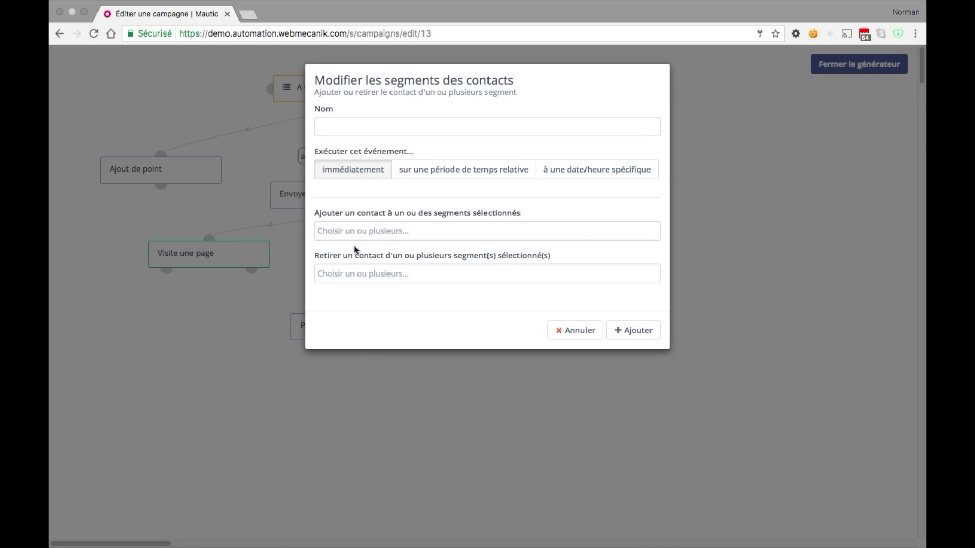
pyautogui.click(360, 238)
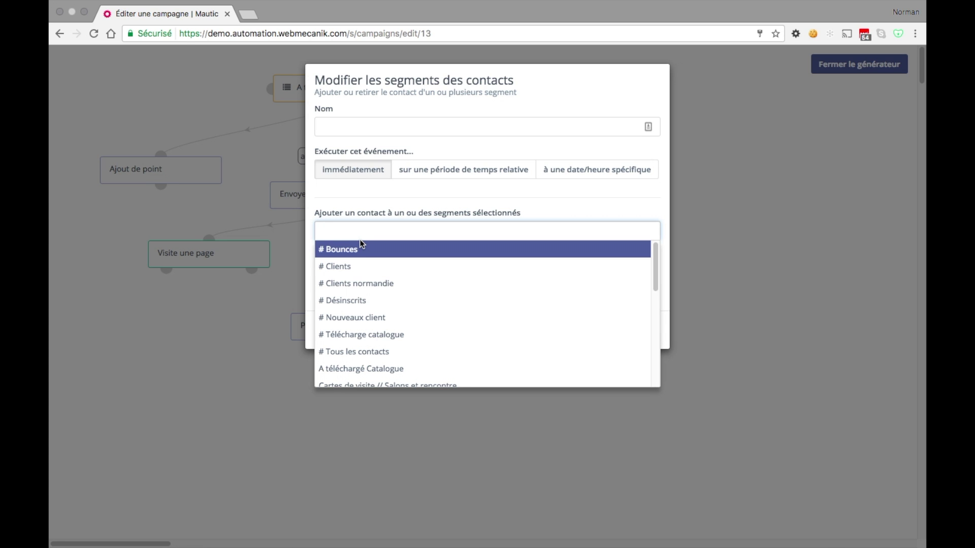
pyautogui.click(360, 248)
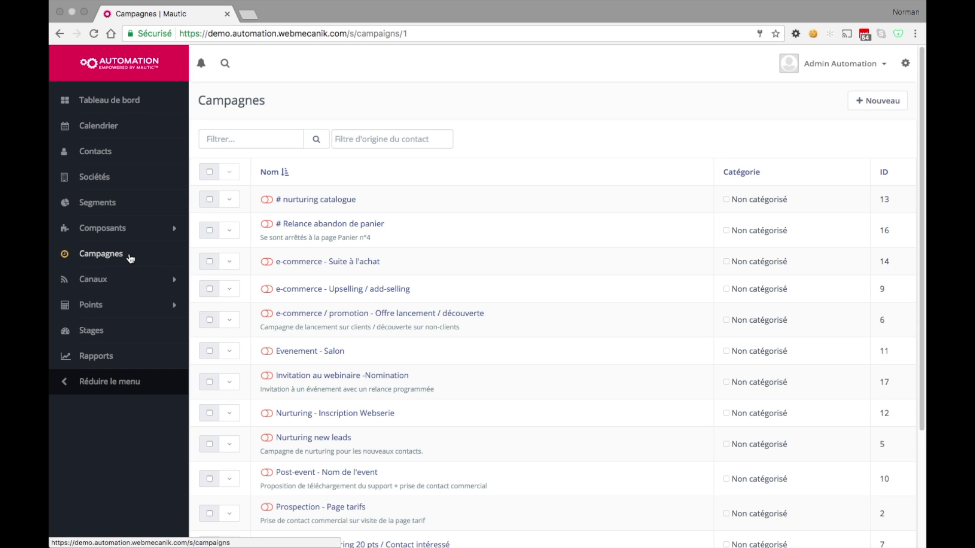
# Open the # Contact form for editing
pyautogui.click(129, 229)
pyautogui.click(127, 268)
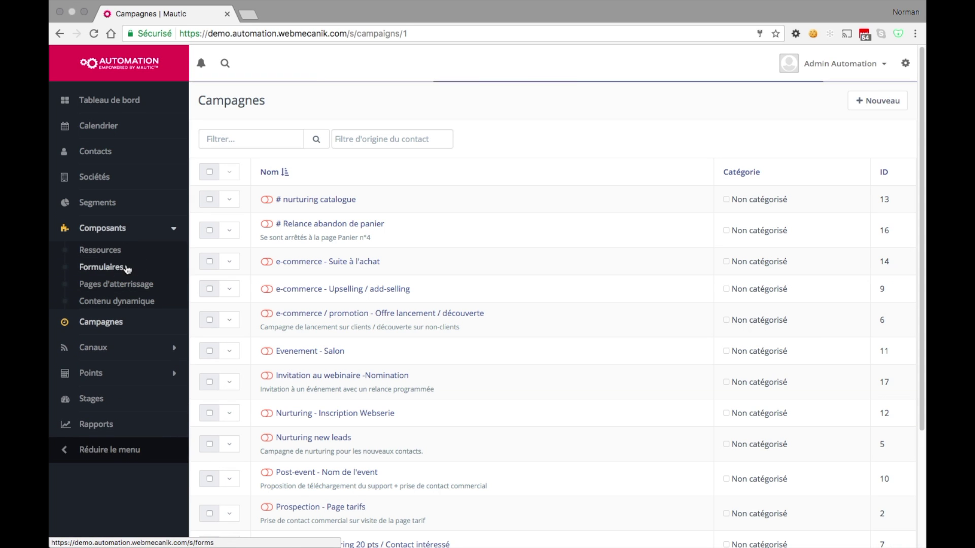
pyautogui.click(299, 203)
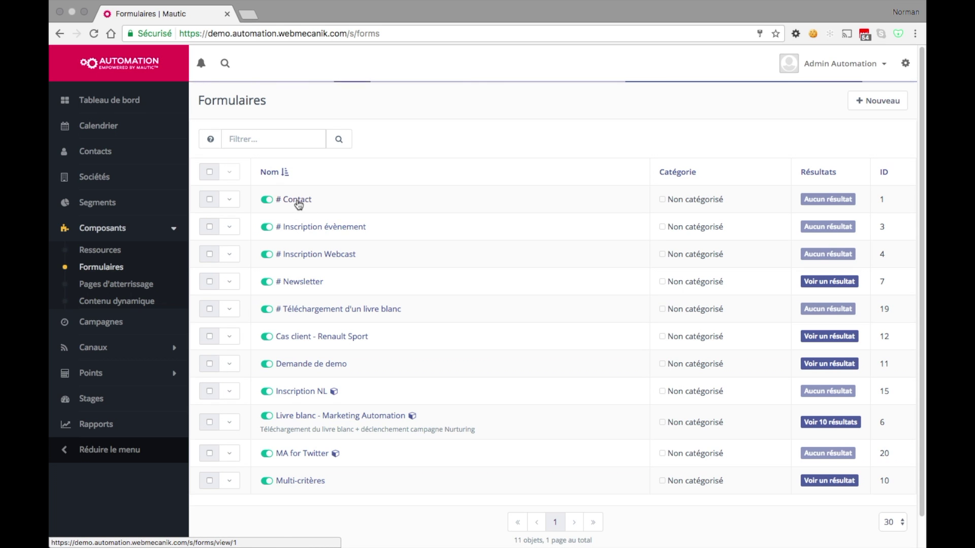
pyautogui.click(807, 103)
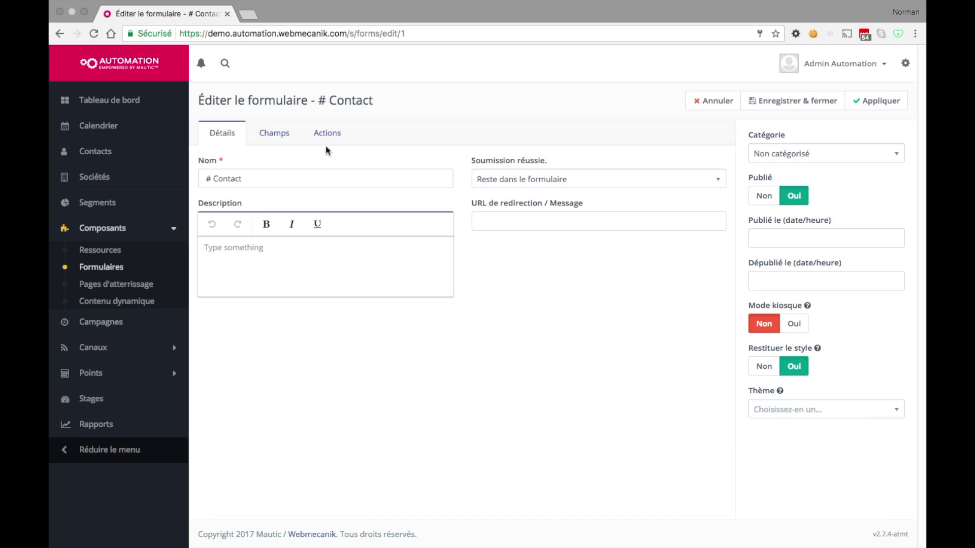
# Start a "Modifier les segments des contacts" submission action on the form, with # Bounces as the segment to add contacts to
pyautogui.click(322, 135)
pyautogui.click(298, 182)
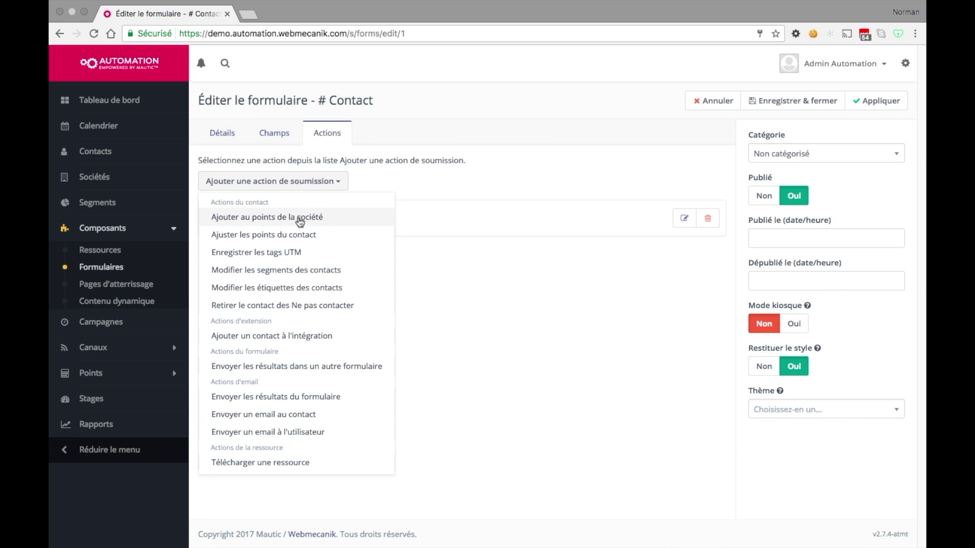
pyautogui.click(303, 270)
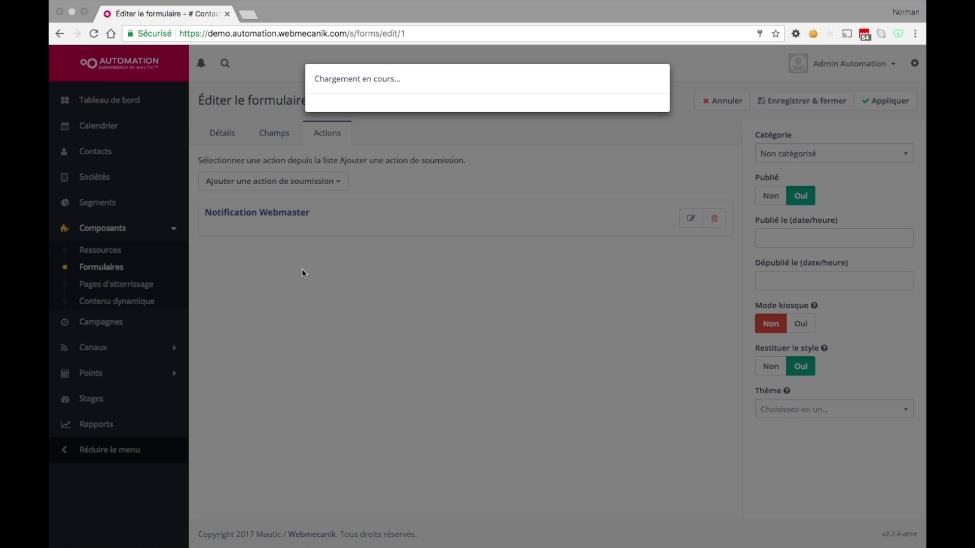
pyautogui.click(356, 273)
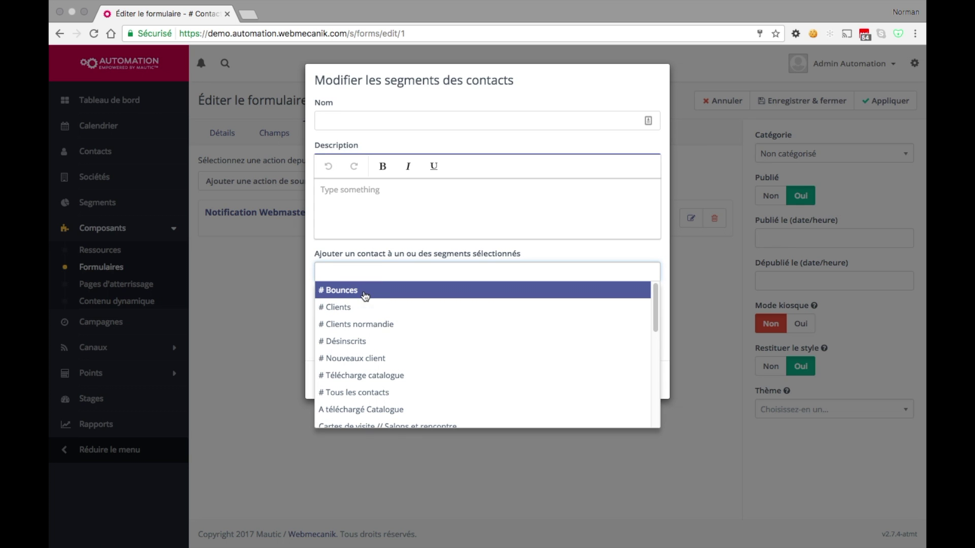
pyautogui.click(359, 290)
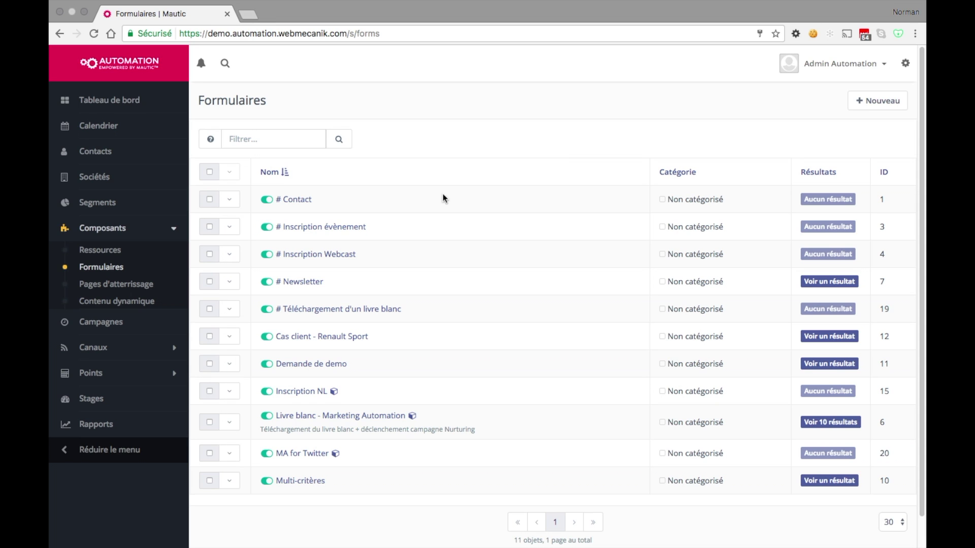
# Open the "Contacts + 50 points" point trigger and start adding an event to it
pyautogui.click(174, 372)
pyautogui.click(172, 329)
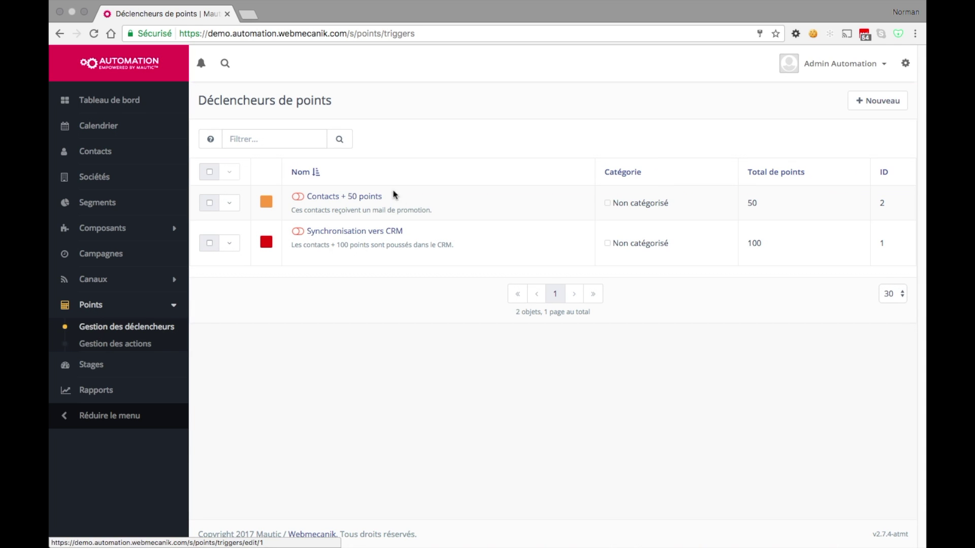
pyautogui.click(368, 198)
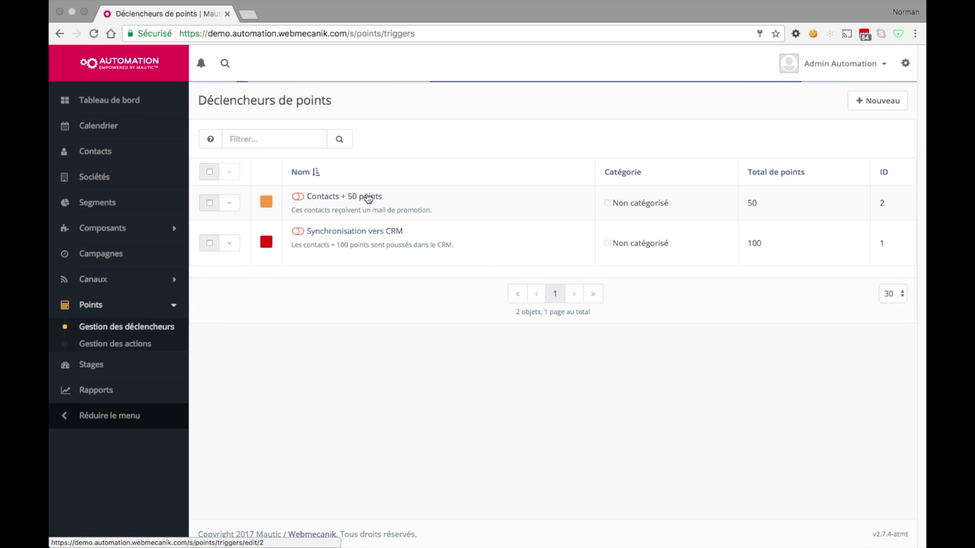
pyautogui.click(280, 136)
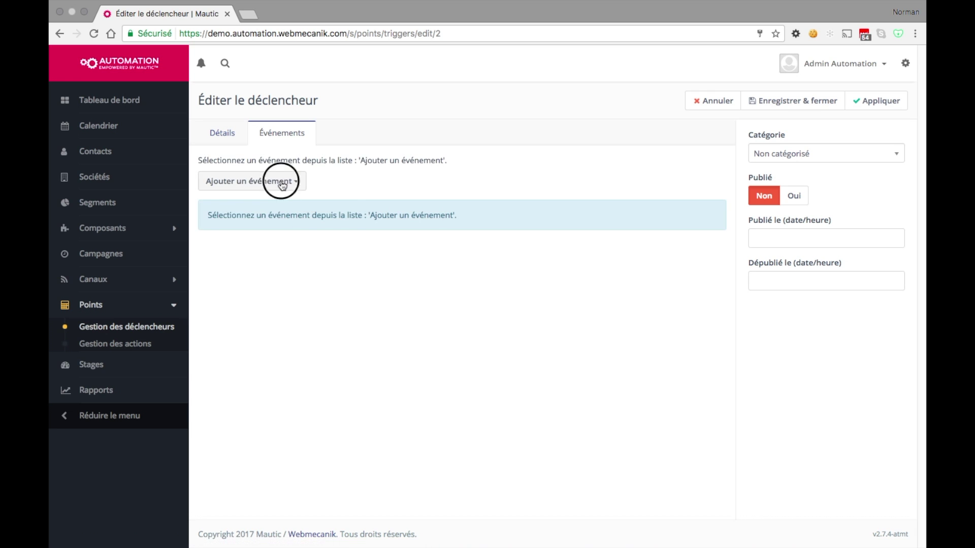
pyautogui.click(282, 182)
pyautogui.click(294, 308)
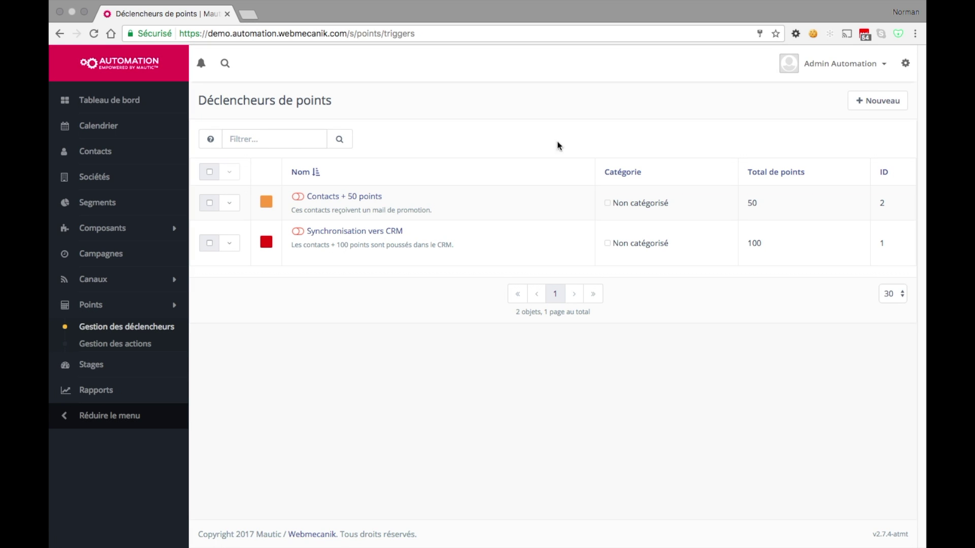
# Start a contact import and upload the CSV file with the default separator, enclosure and limit settings
pyautogui.click(135, 153)
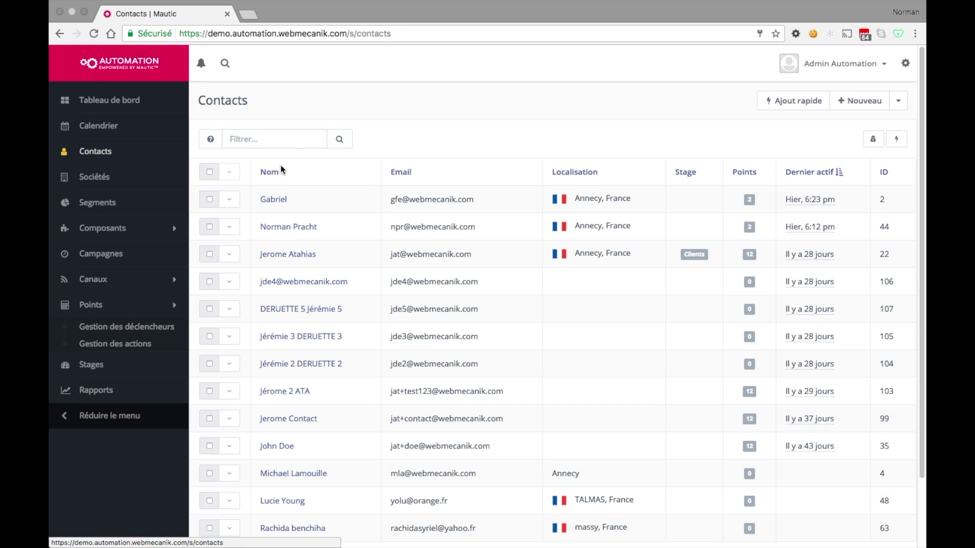
pyautogui.click(902, 108)
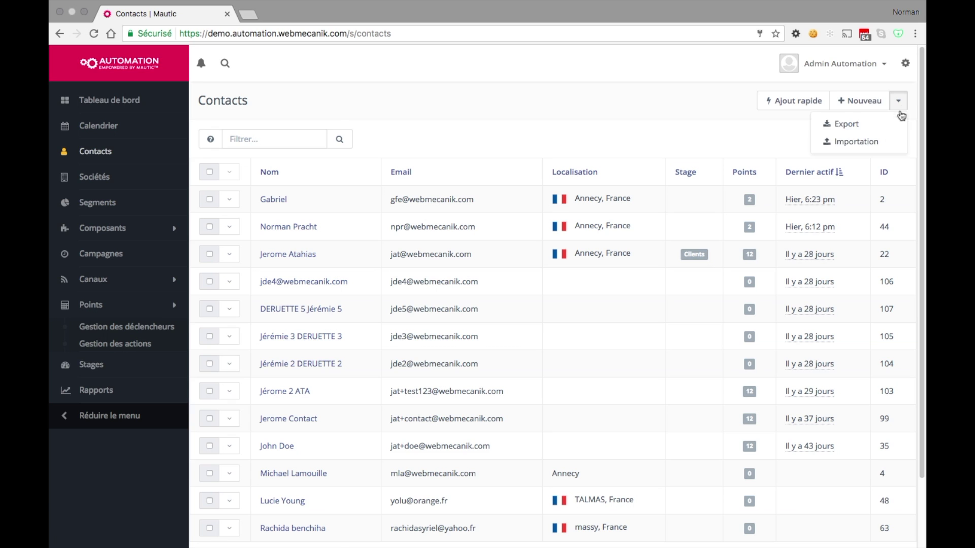
pyautogui.click(870, 141)
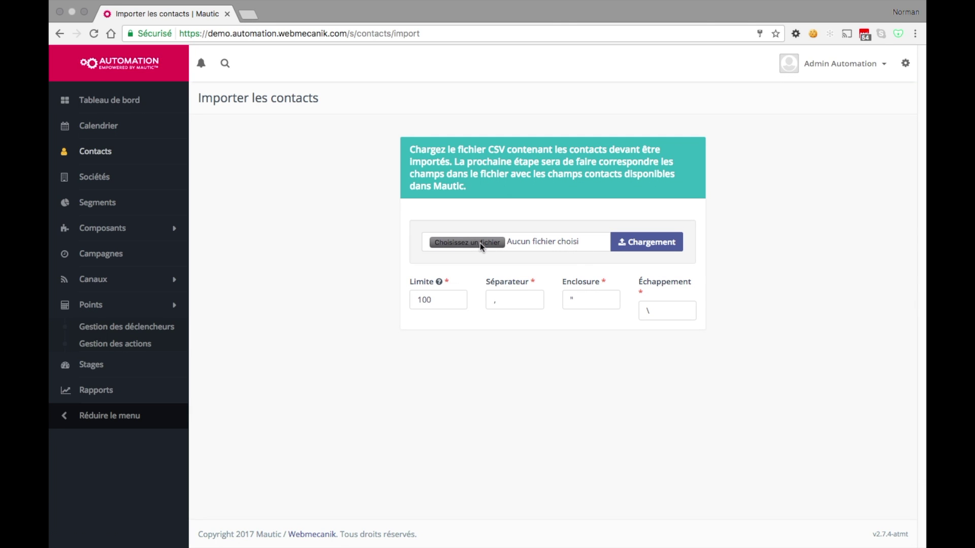
pyautogui.click(480, 242)
pyautogui.press('Return')
pyautogui.click(634, 241)
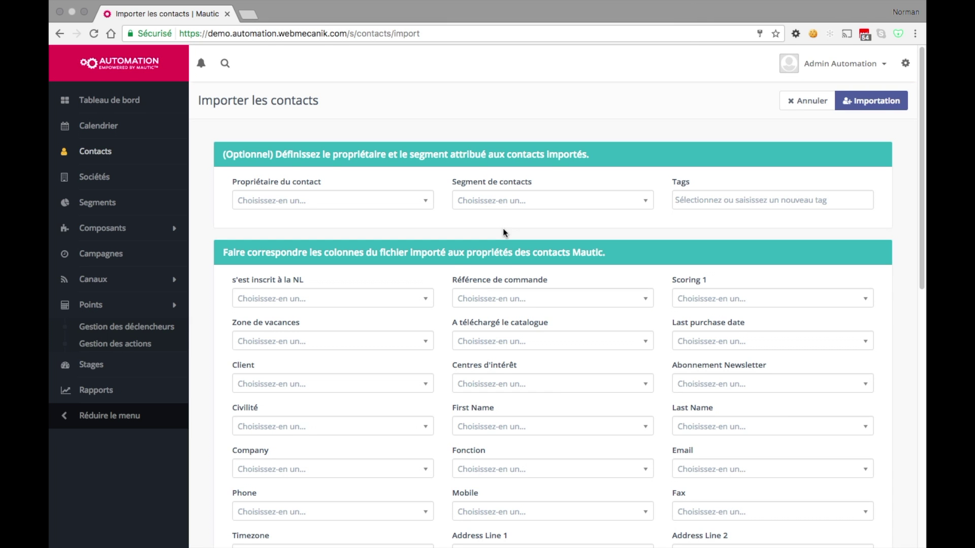
# Assign the imported contacts to the # Télécharge catalogue segment, and cancel the import
pyautogui.click(505, 199)
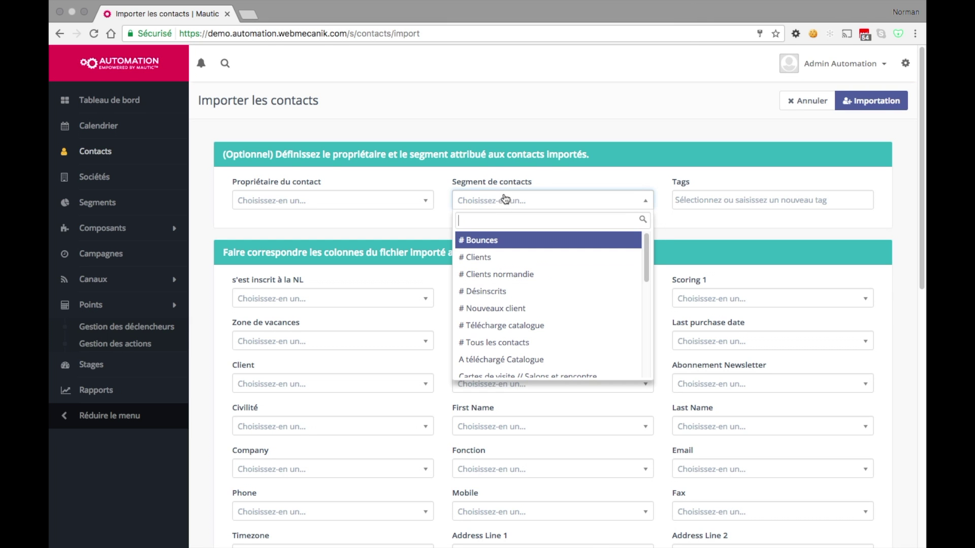
pyautogui.click(542, 328)
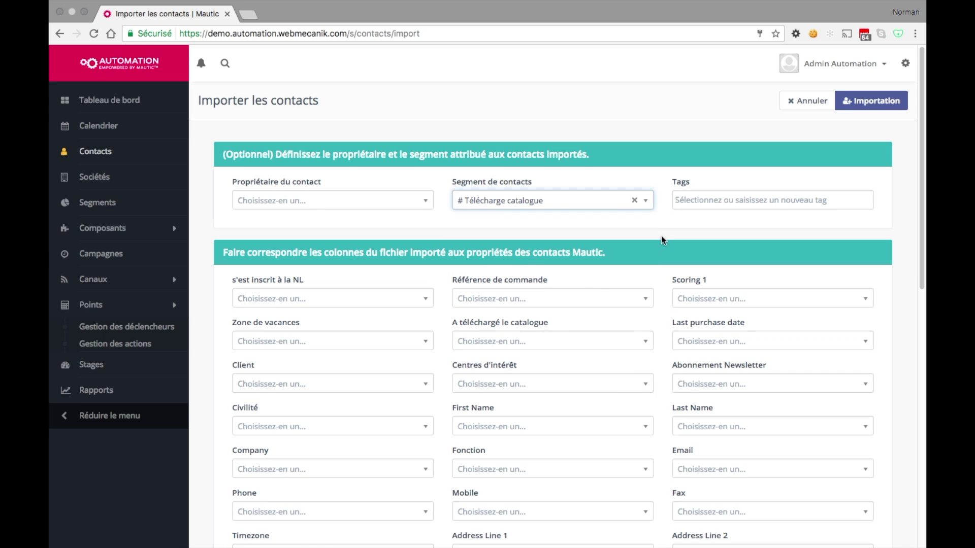
pyautogui.click(808, 100)
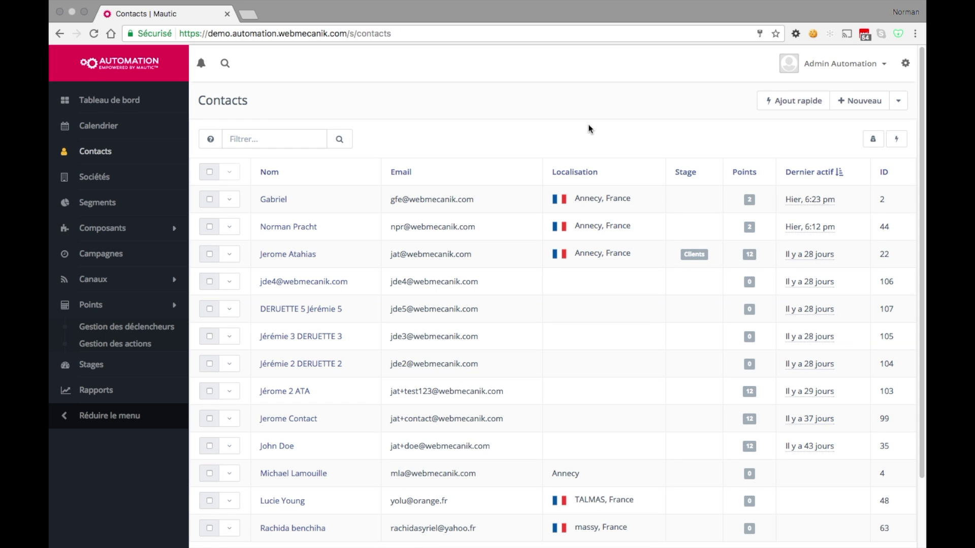
# Open the preference centre of the second contact in the list and examine which segments can be added to it
pyautogui.click(307, 228)
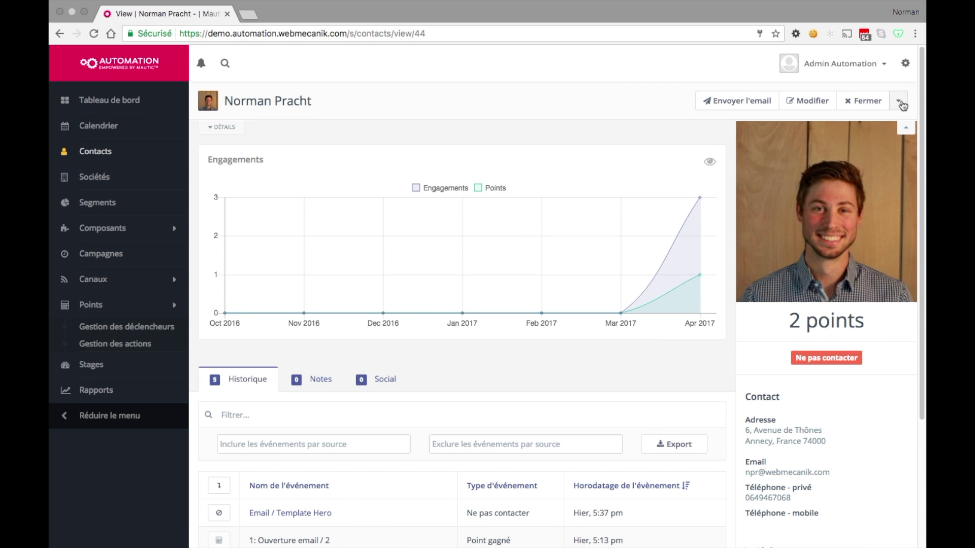
pyautogui.click(899, 102)
pyautogui.click(881, 158)
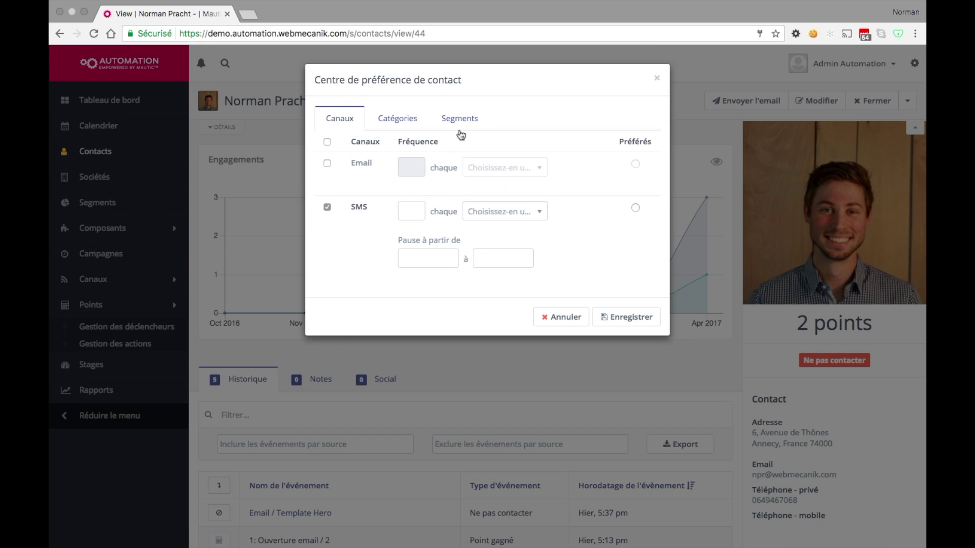
pyautogui.click(460, 121)
pyautogui.click(517, 178)
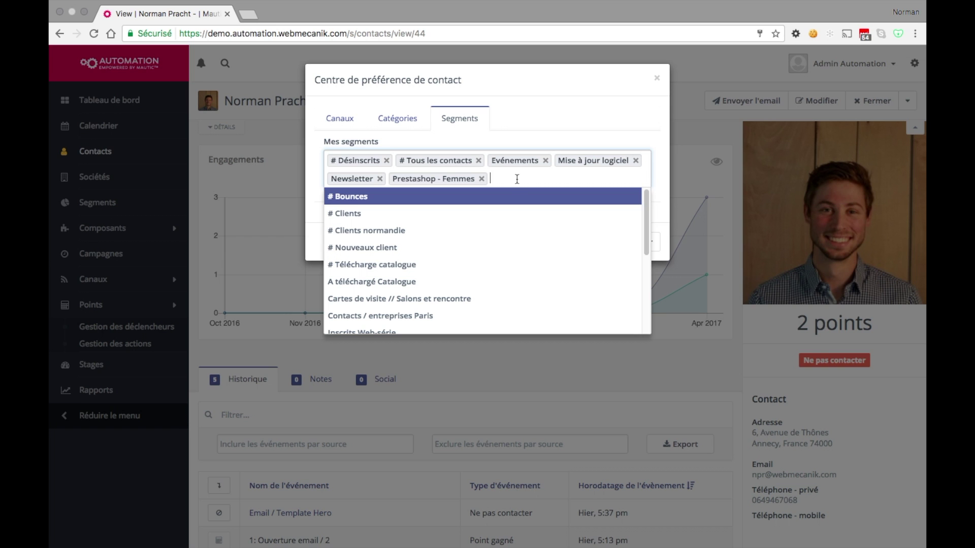
pyautogui.click(579, 147)
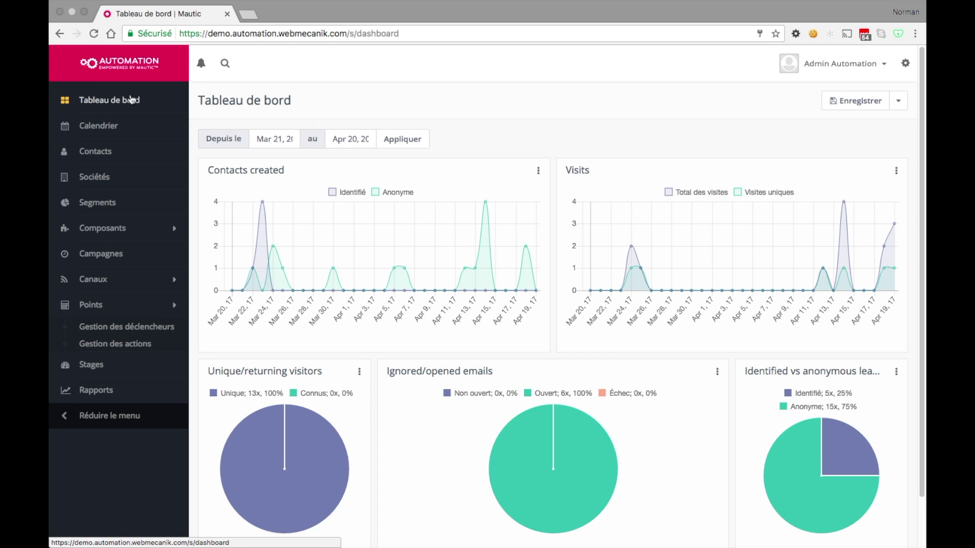
# Start a new segment named "Segment manuel" without any filters, and return to the dashboard
pyautogui.click(130, 205)
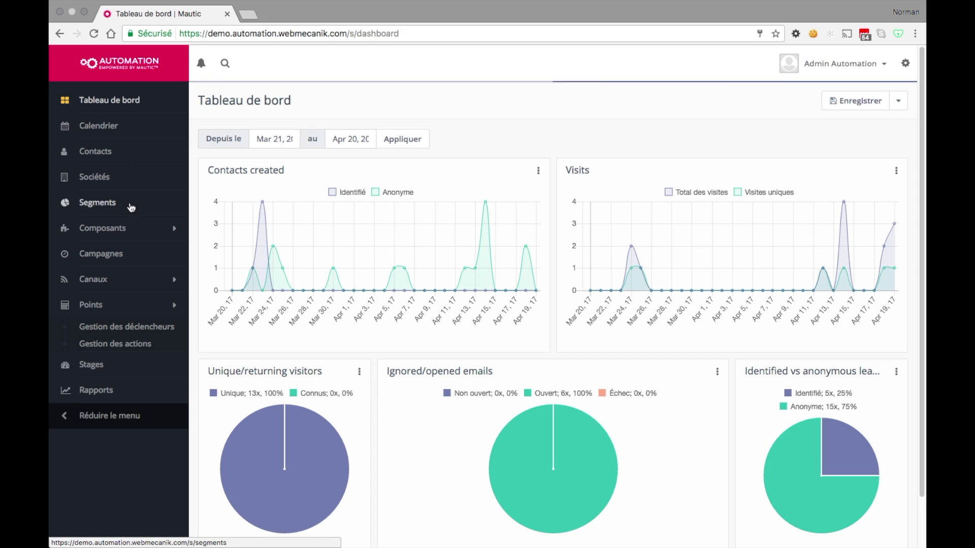
pyautogui.click(863, 101)
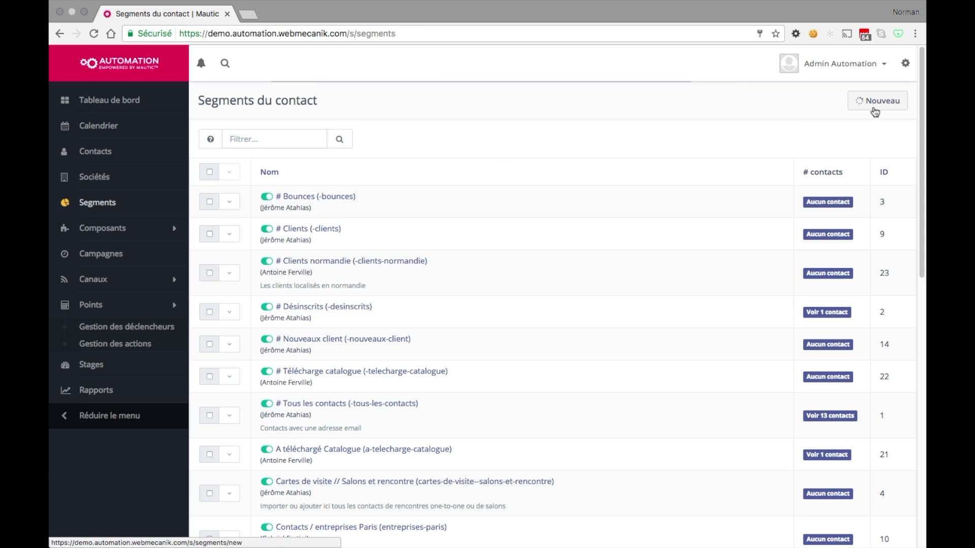
pyautogui.click(419, 186)
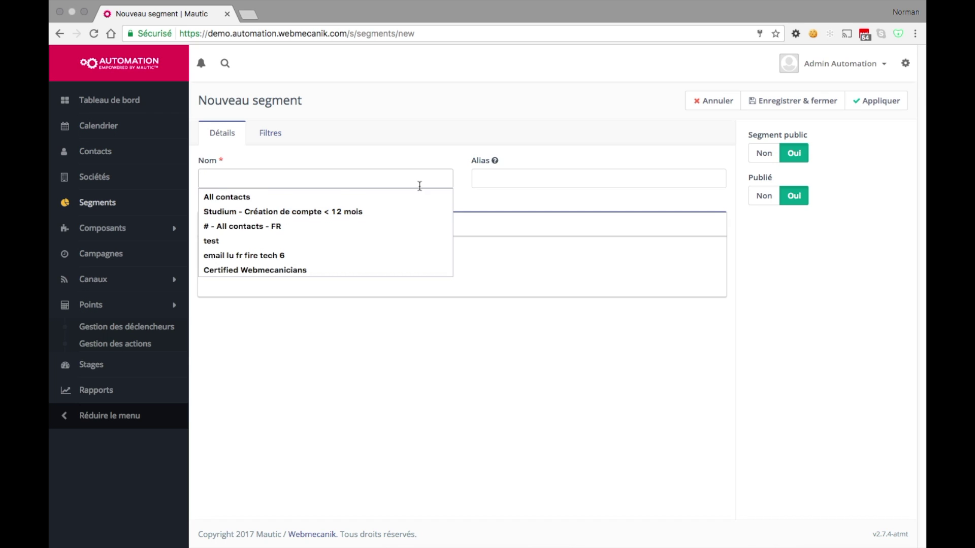
pyautogui.write('Segment manuel')
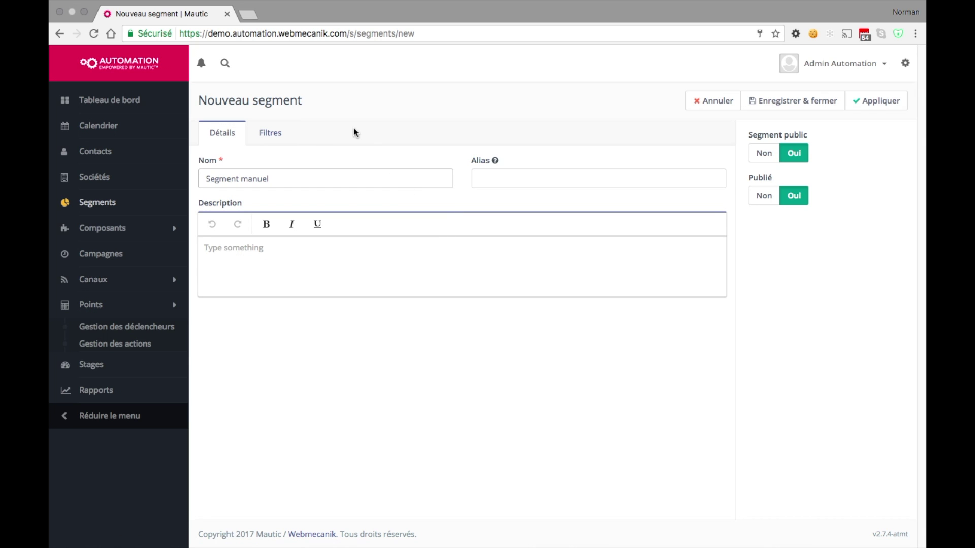
pyautogui.click(179, 98)
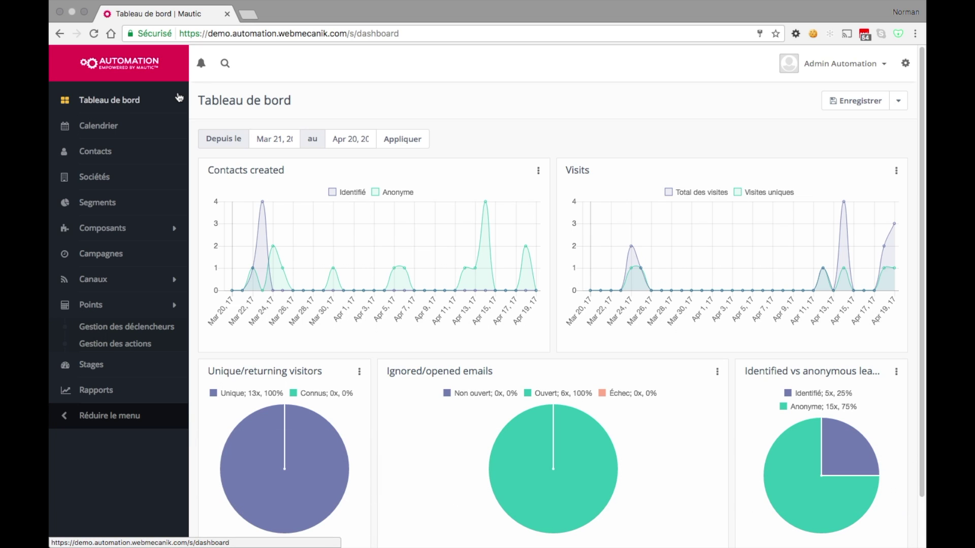
# Start a new segment and name it "segment dynamique"
pyautogui.click(136, 203)
pyautogui.click(871, 100)
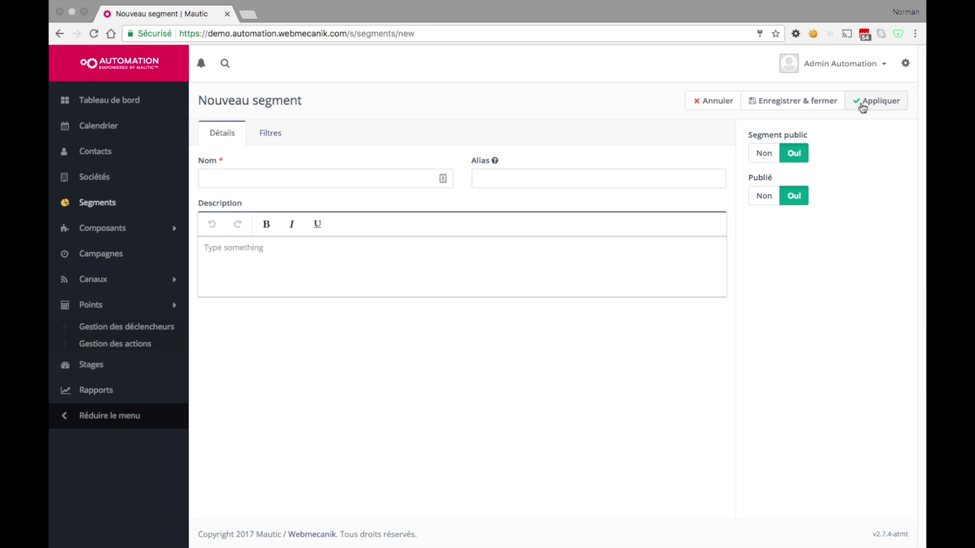
pyautogui.click(361, 178)
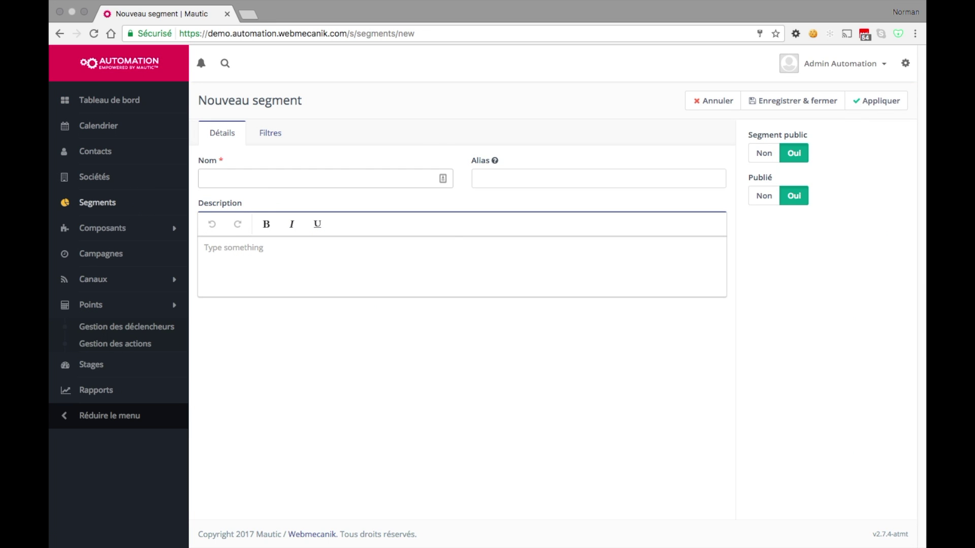
pyautogui.write('segment dynamique')
# Add a City filter and a Secteur d'activité filter to the new segment
pyautogui.click(278, 134)
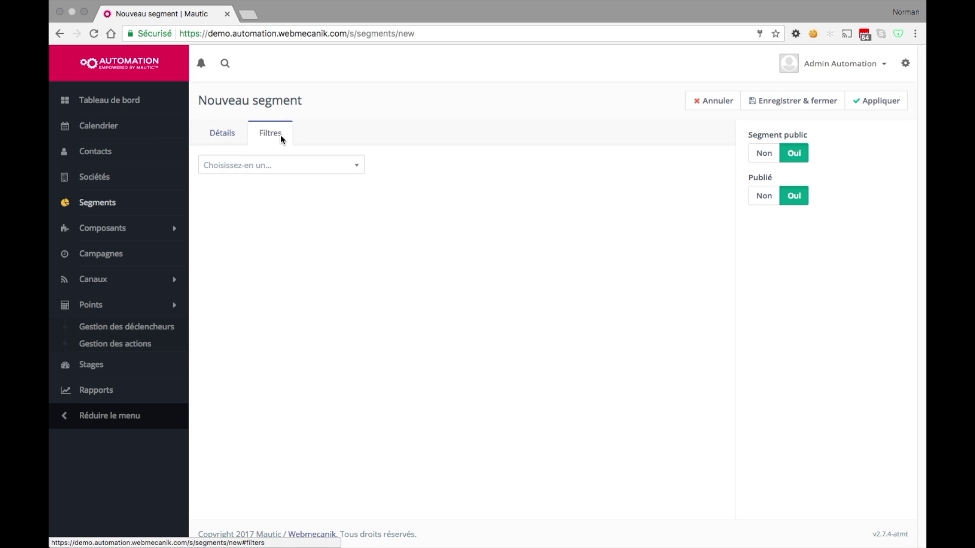
pyautogui.click(281, 166)
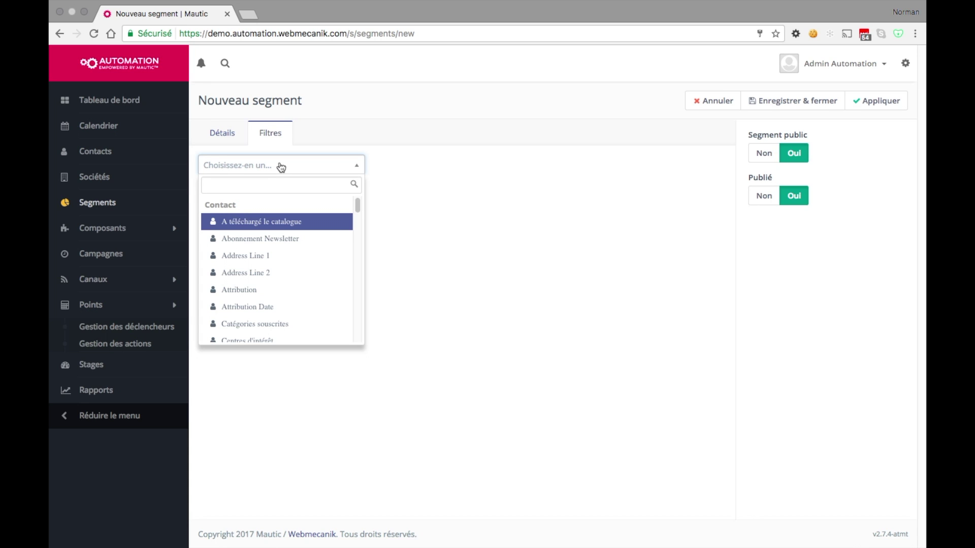
pyautogui.click(281, 166)
pyautogui.click(308, 172)
pyautogui.write('ci')
pyautogui.press('Return')
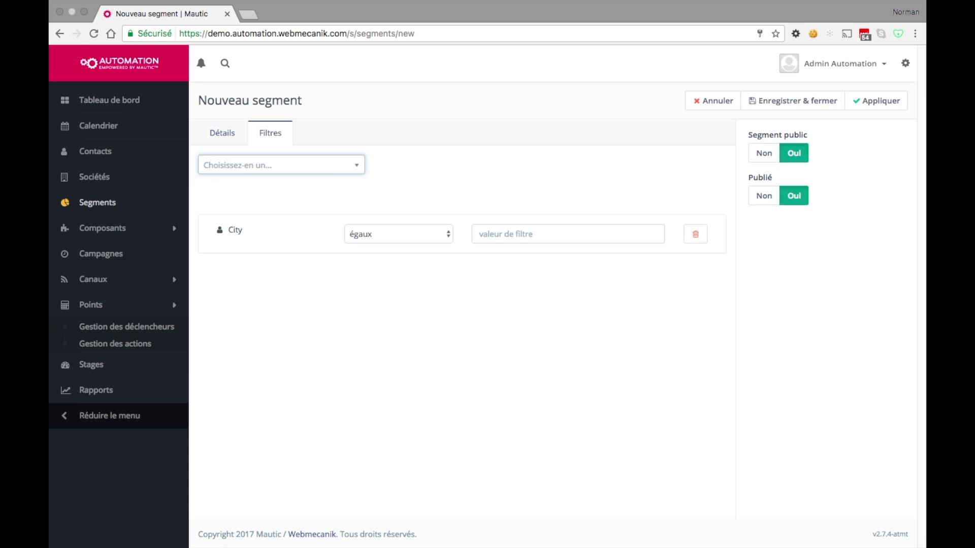
pyautogui.click(297, 172)
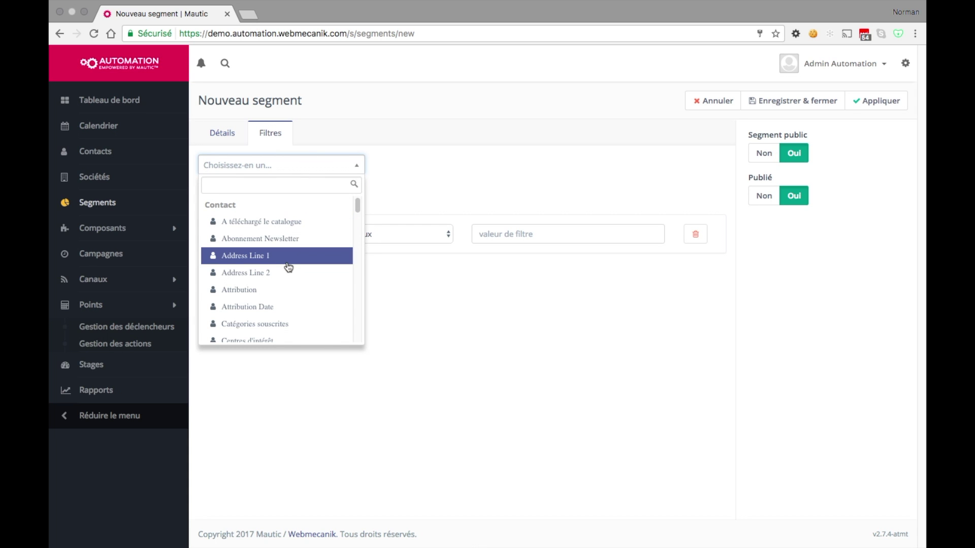
pyautogui.write('sec')
pyautogui.press('Return')
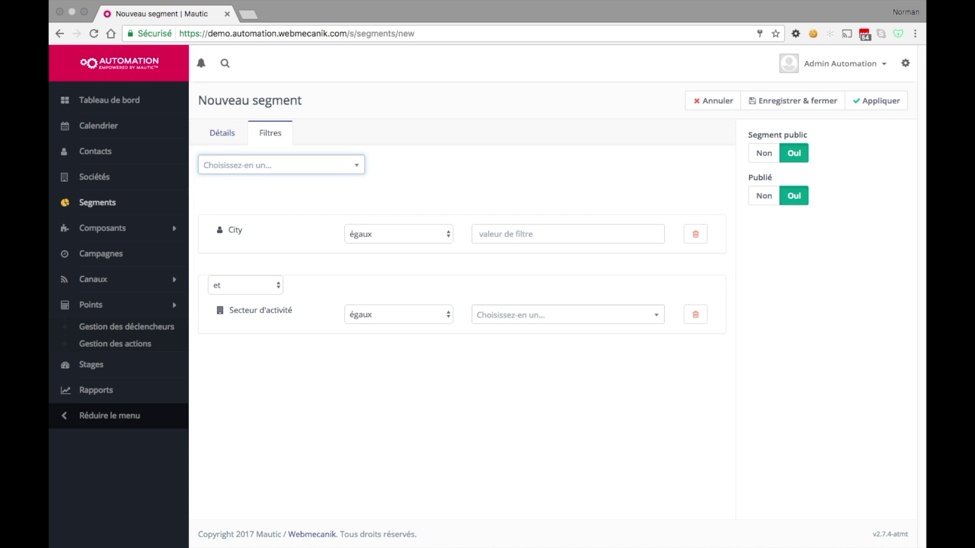
# Set the City filter's value to Lyon and the Secteur d'activité filter's value to Agriculture
pyautogui.click(514, 241)
pyautogui.write('Lyon')
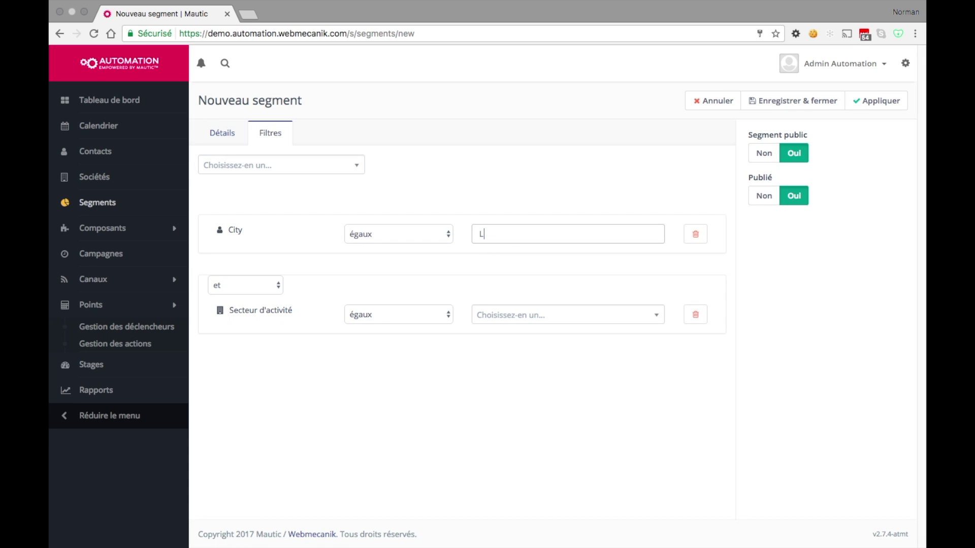
pyautogui.click(525, 318)
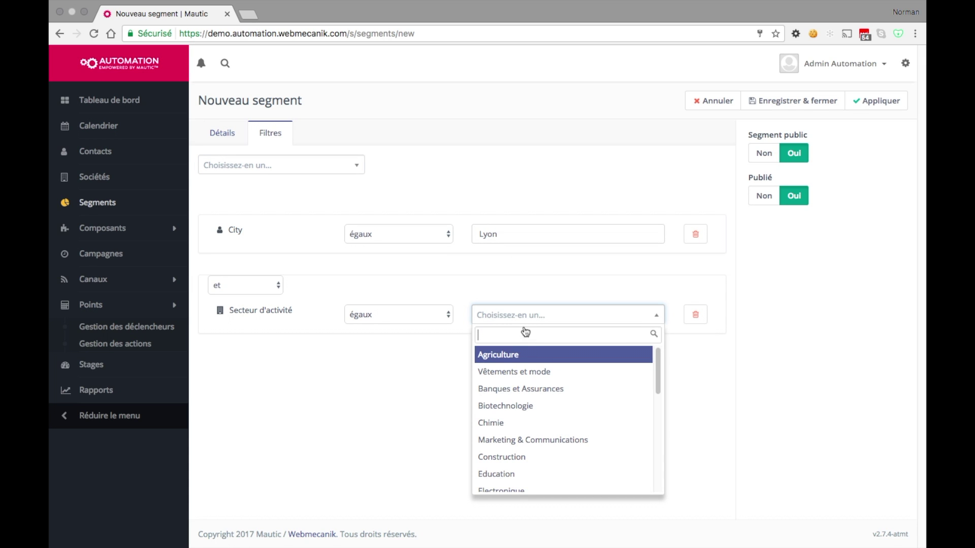
pyautogui.click(531, 356)
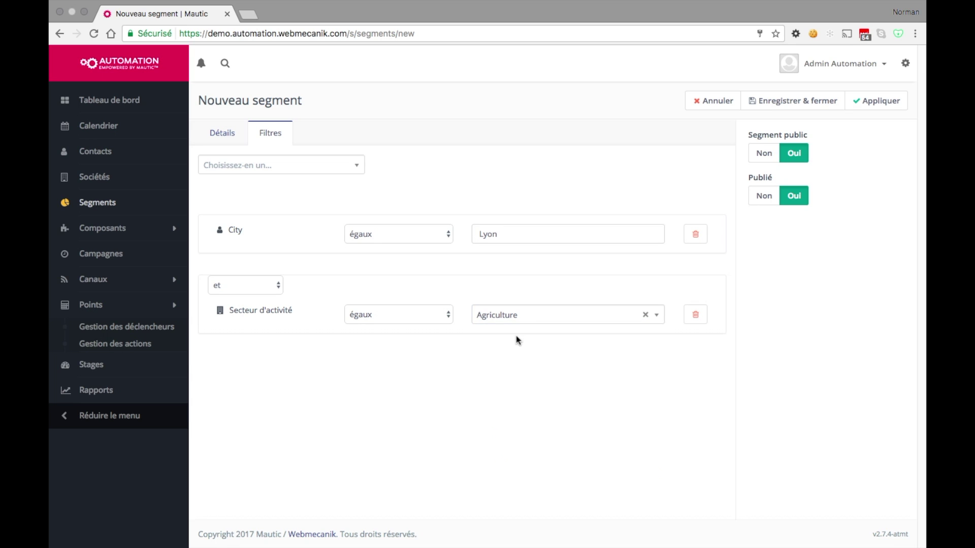
# Add URL visitée and Email lu filters to the segment, leaving their values empty
pyautogui.click(347, 166)
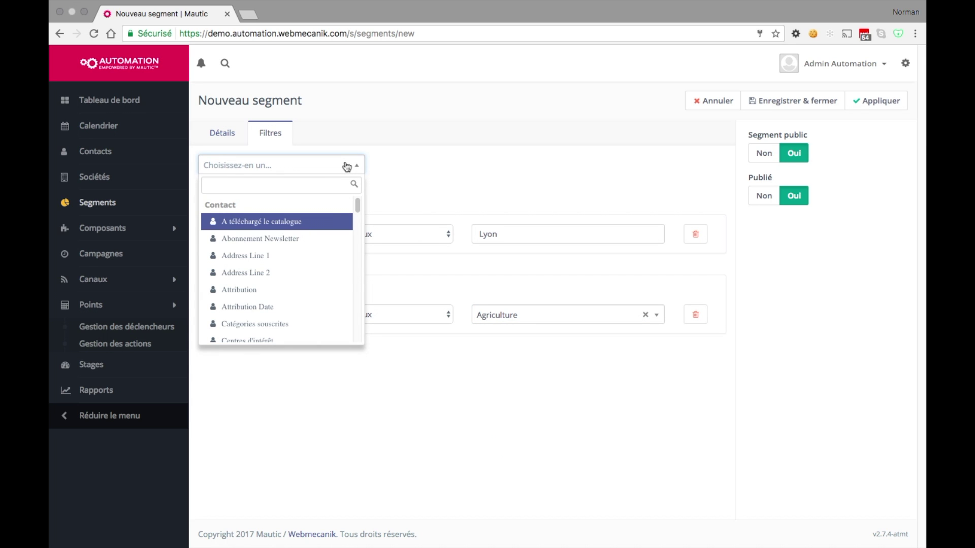
pyautogui.write('url')
pyautogui.press('Return')
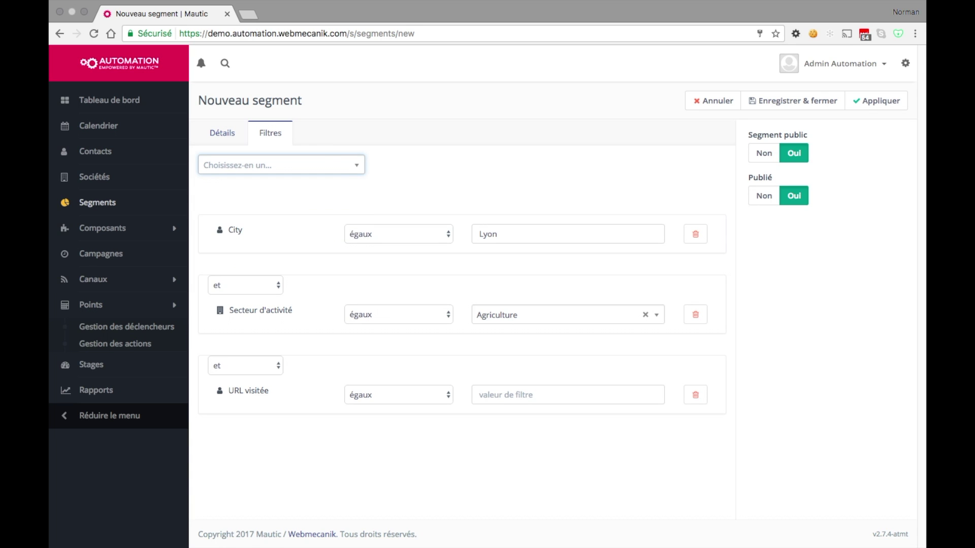
pyautogui.click(322, 159)
pyautogui.write('ema')
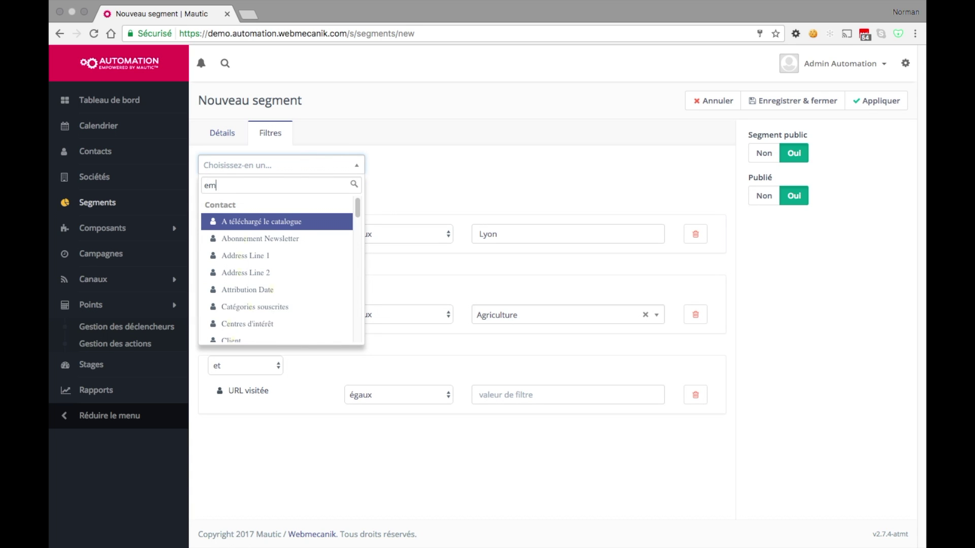
pyautogui.press('Down')
pyautogui.press('Down')
pyautogui.press('Return')
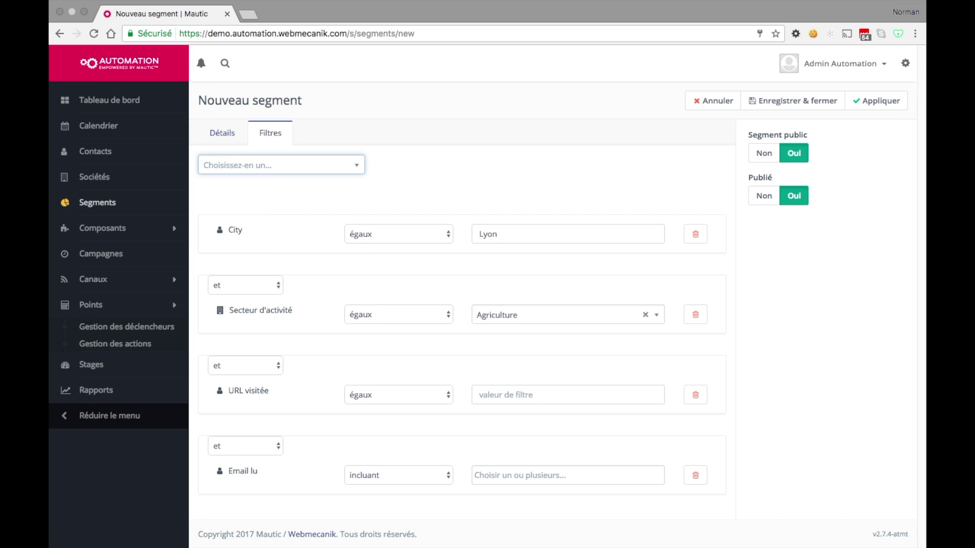
# Add a Membre du segment filter to the segment
pyautogui.click(316, 167)
pyautogui.write('me')
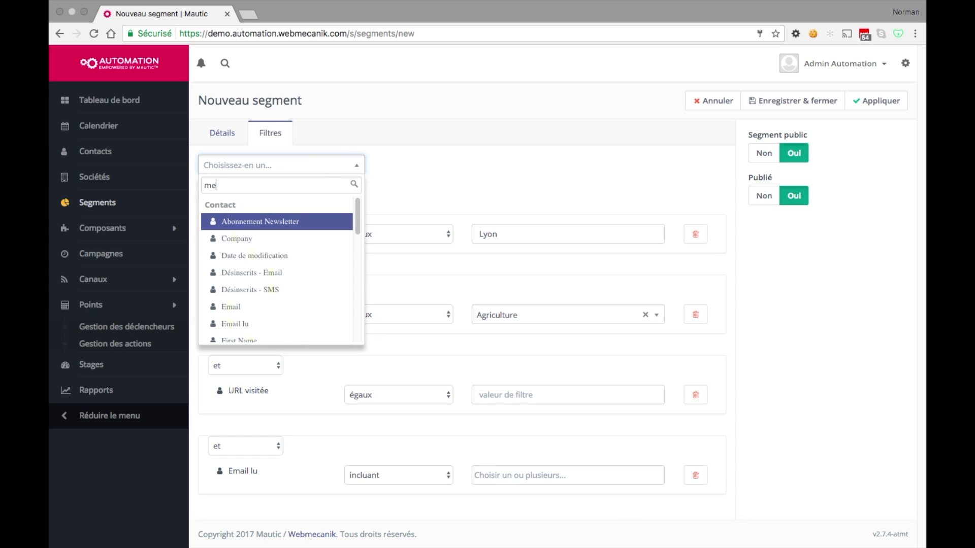
pyautogui.write('m')
pyautogui.press('Return')
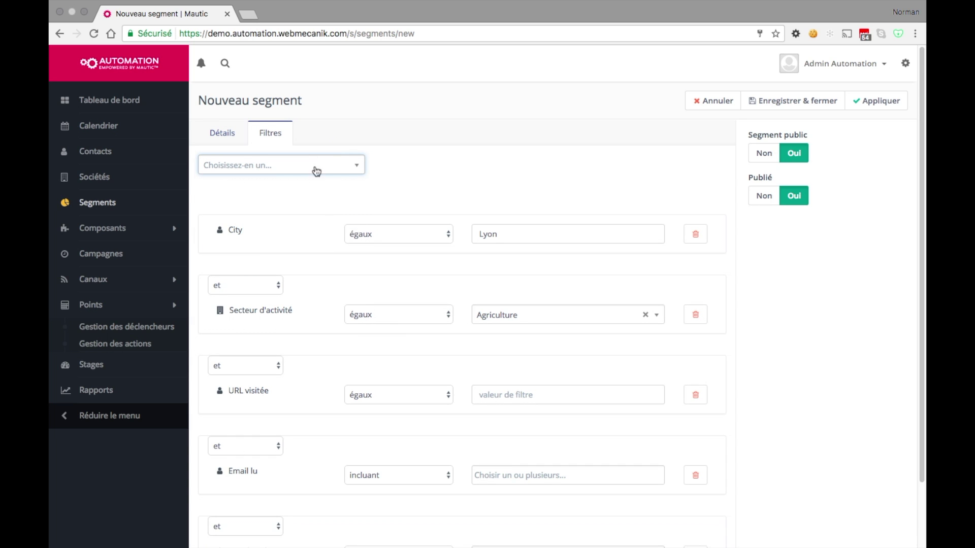
# Examine the segments offered by the Membre du segment filter and the Email lu filter's linking operators, and return to the dashboard
pyautogui.scroll(-3, 518, 346)
pyautogui.click(508, 478)
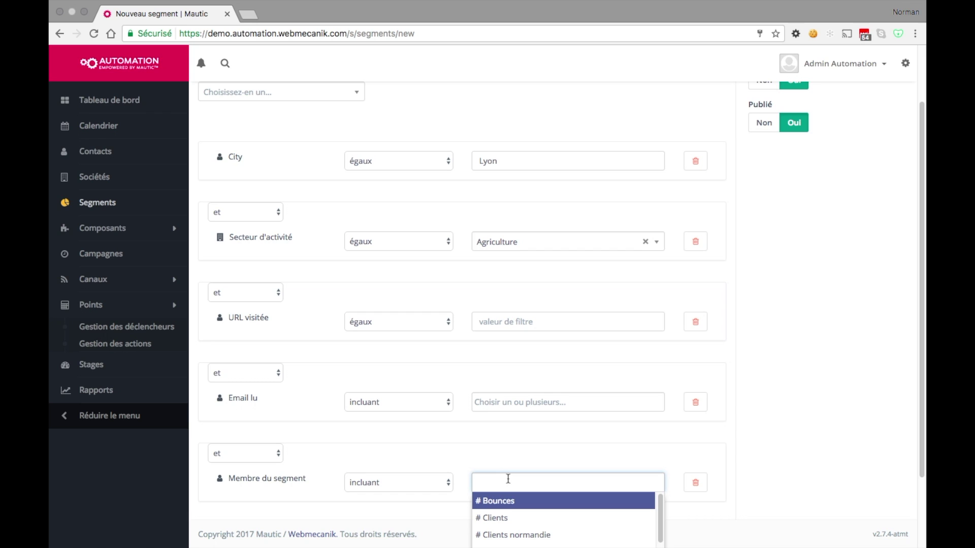
pyautogui.click(502, 459)
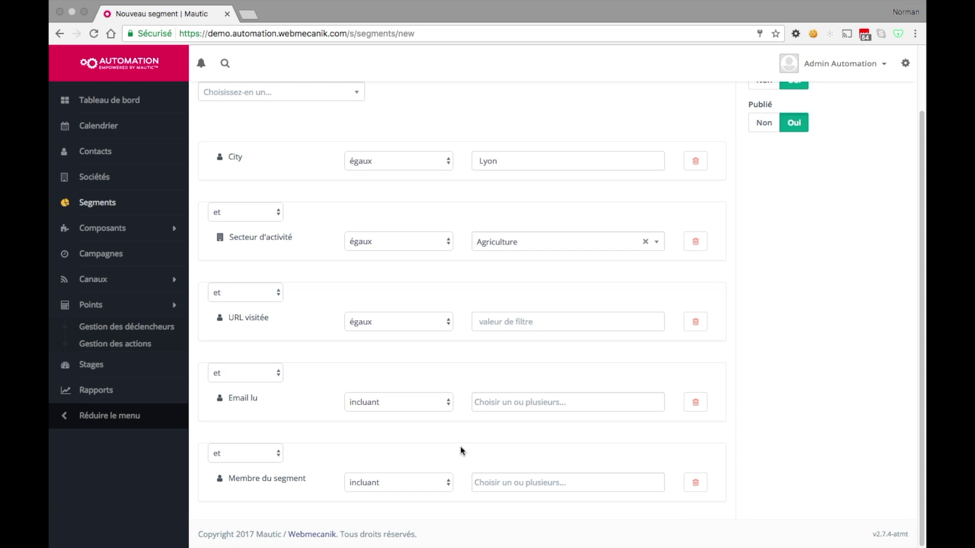
pyautogui.click(263, 375)
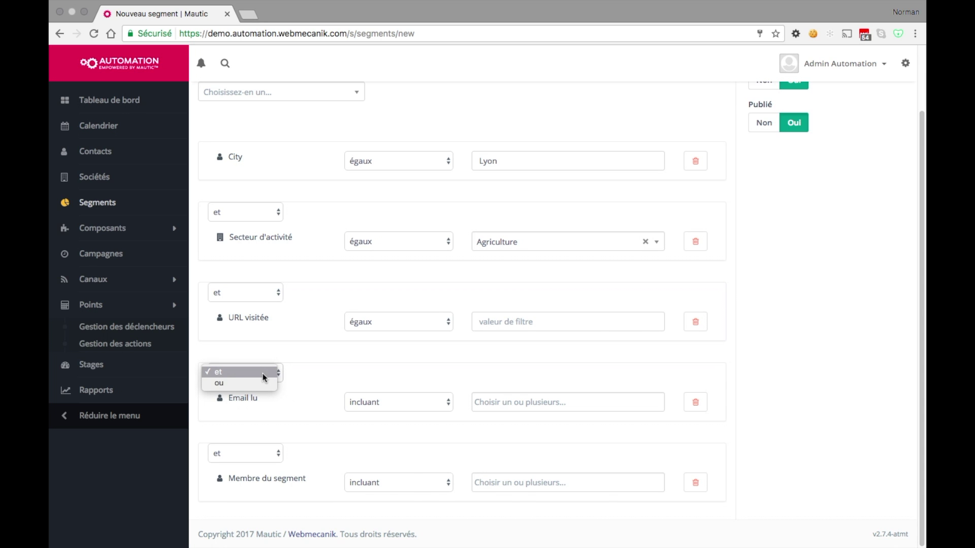
pyautogui.click(91, 104)
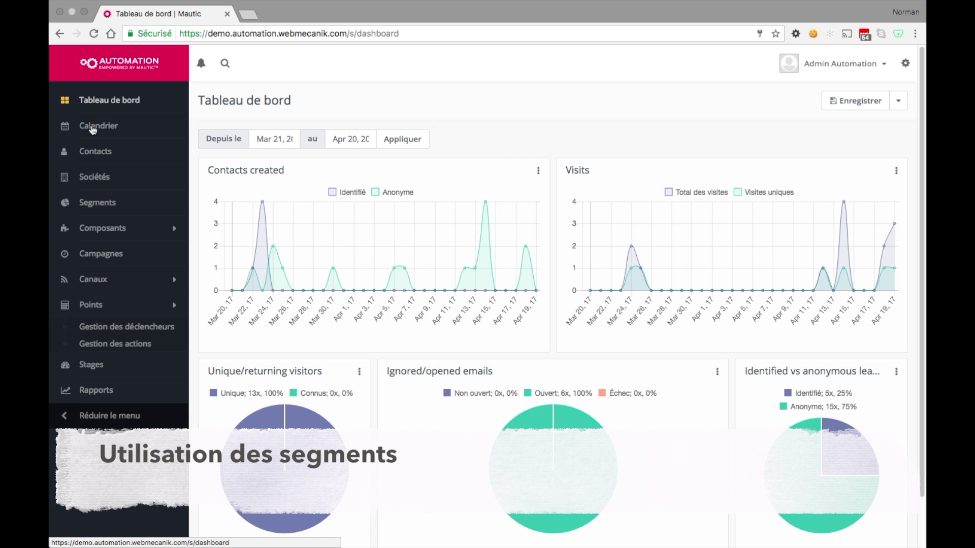
# Start a new campaign and choose Segment de contact as its contact source in the campaign builder
pyautogui.click(117, 255)
pyautogui.click(877, 100)
pyautogui.click(599, 105)
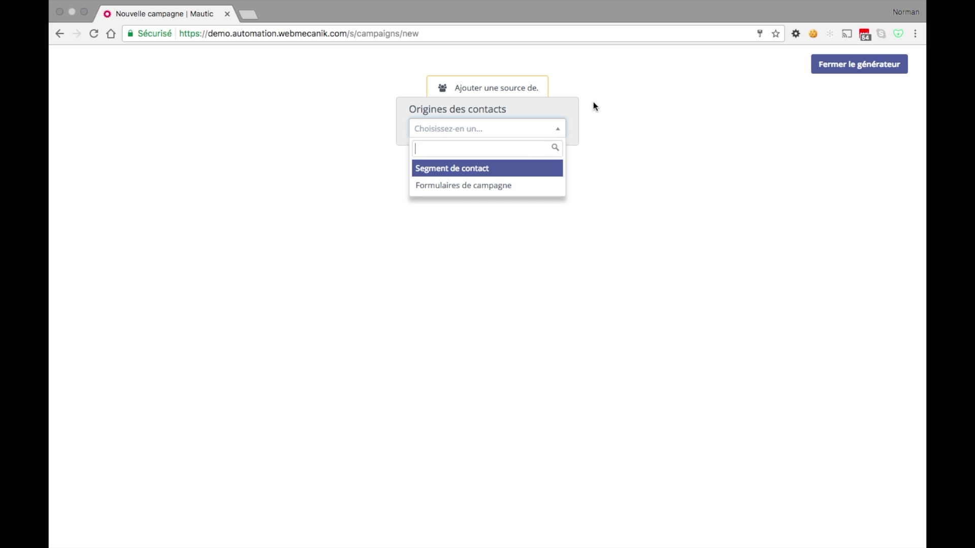
pyautogui.click(514, 173)
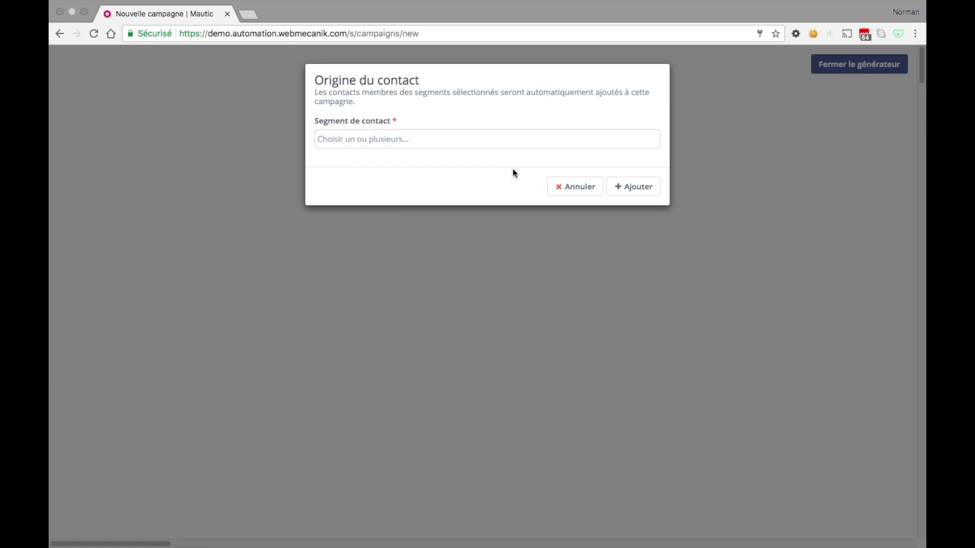
# Select contact segments as the origin of the campaign's contacts
pyautogui.click(516, 138)
pyautogui.click(516, 176)
pyautogui.click(523, 142)
pyautogui.click(508, 209)
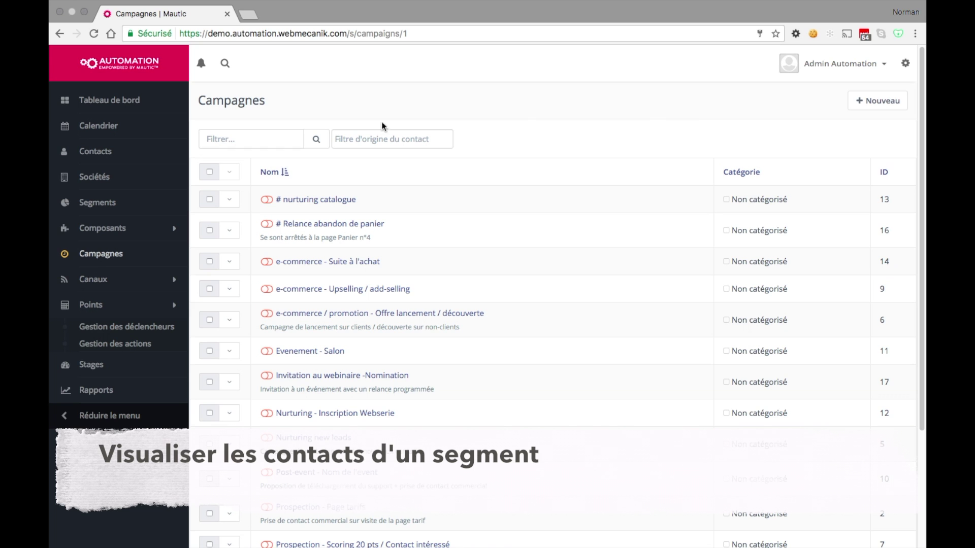
# Show the contacts belonging to the # Tous les contacts segment and export them
pyautogui.click(130, 202)
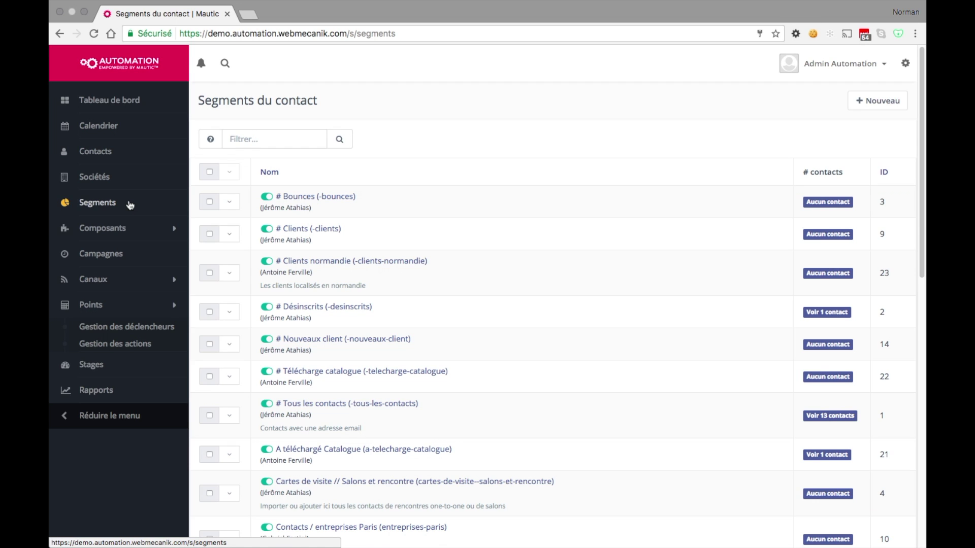
pyautogui.scroll(-3, 834, 344)
pyautogui.click(834, 335)
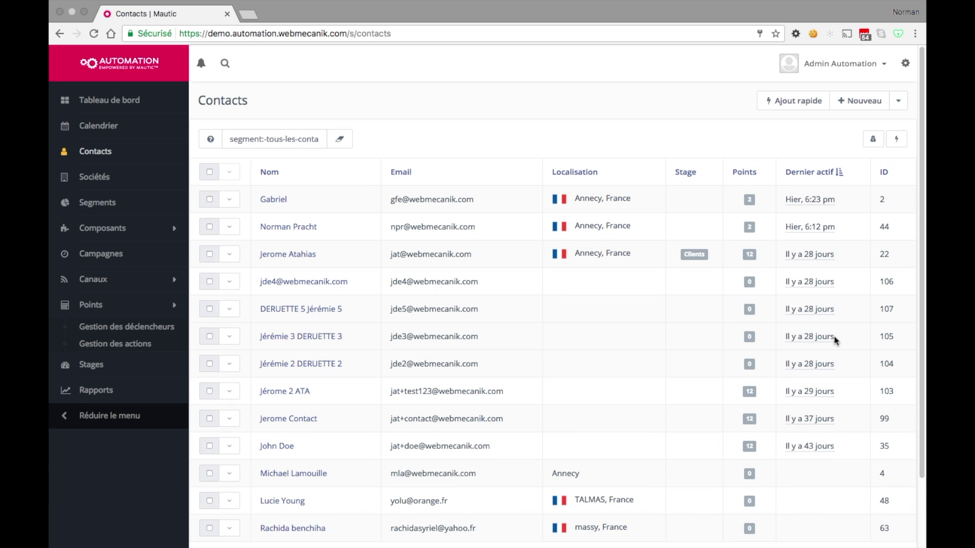
pyautogui.click(900, 104)
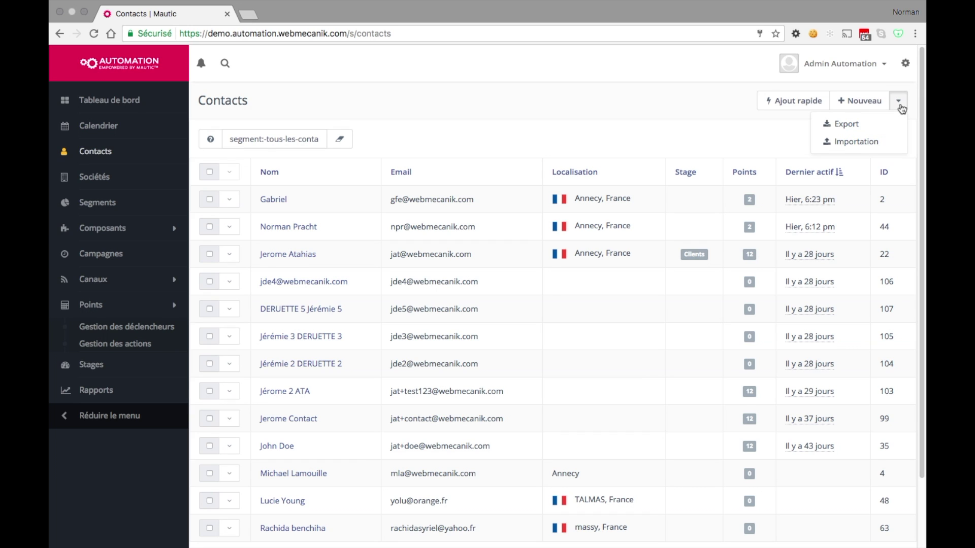
pyautogui.click(881, 125)
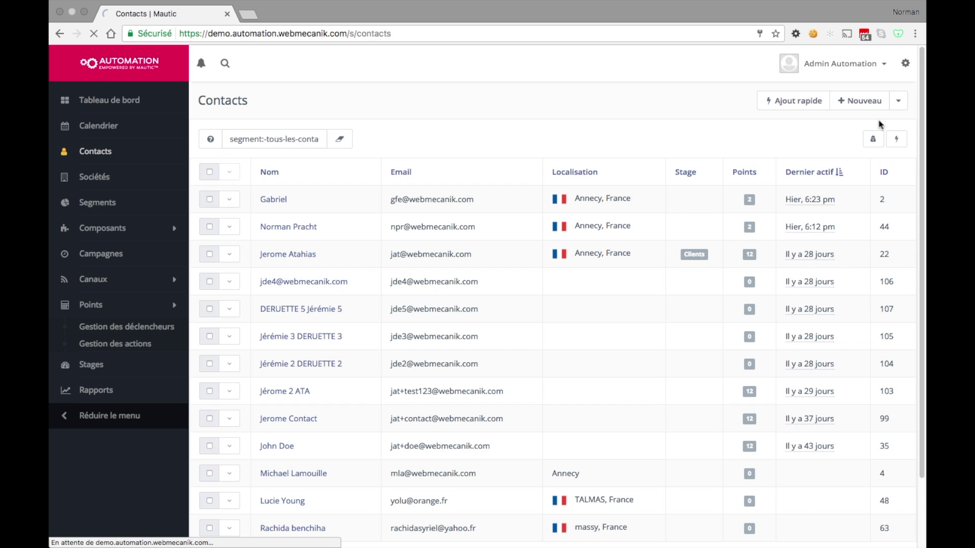